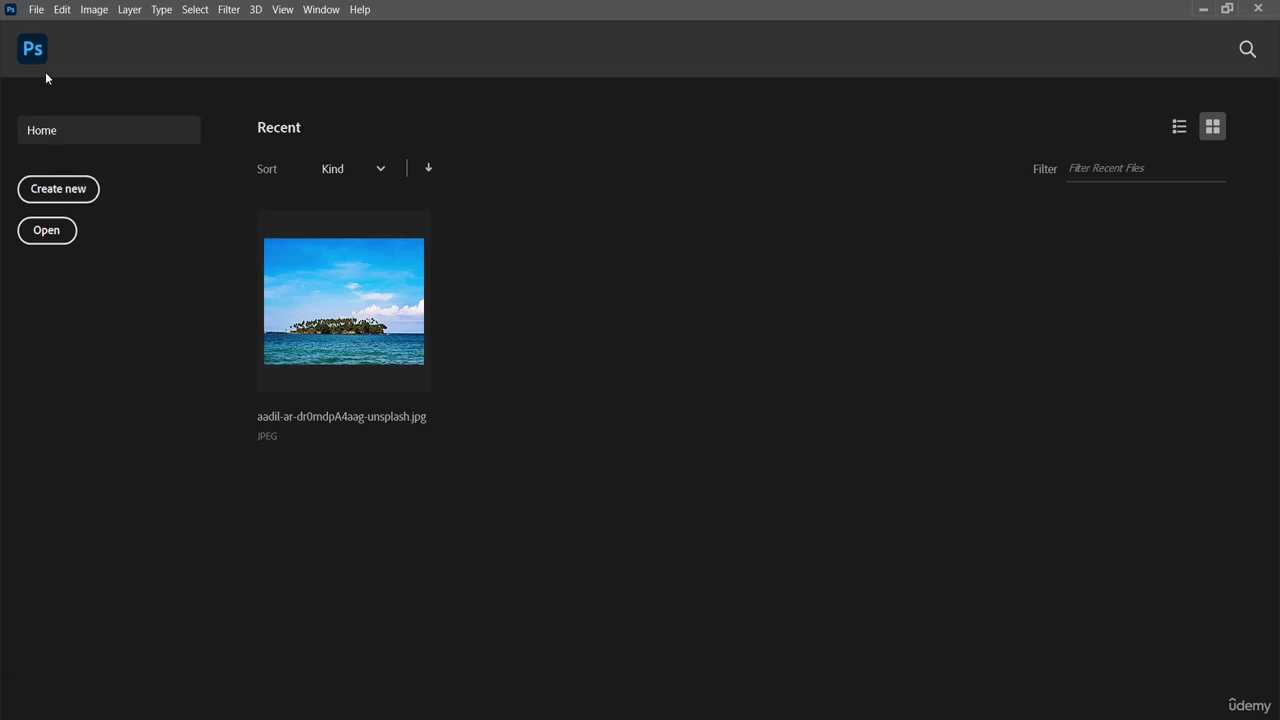
# Step: Create a new document from the Default Photoshop Size preset, 7 x 5 in at 300 ppi with a white background
pyautogui.click(37, 10)
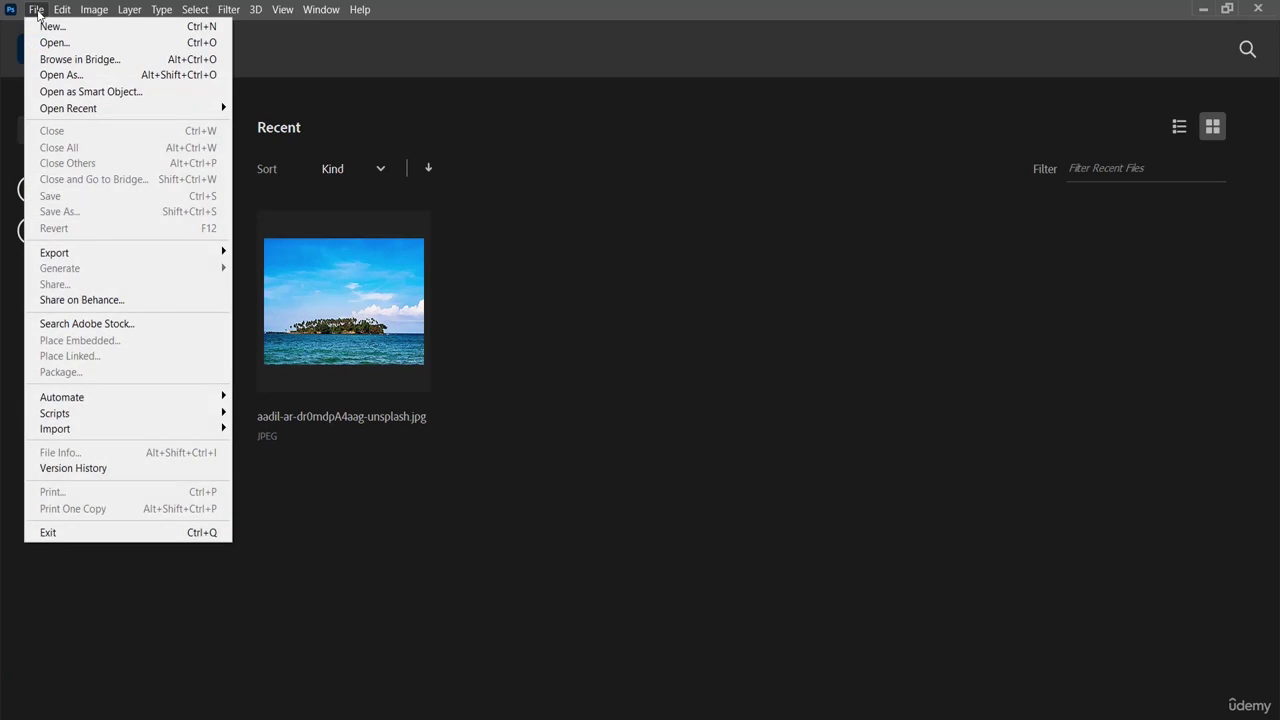
pyautogui.click(92, 30)
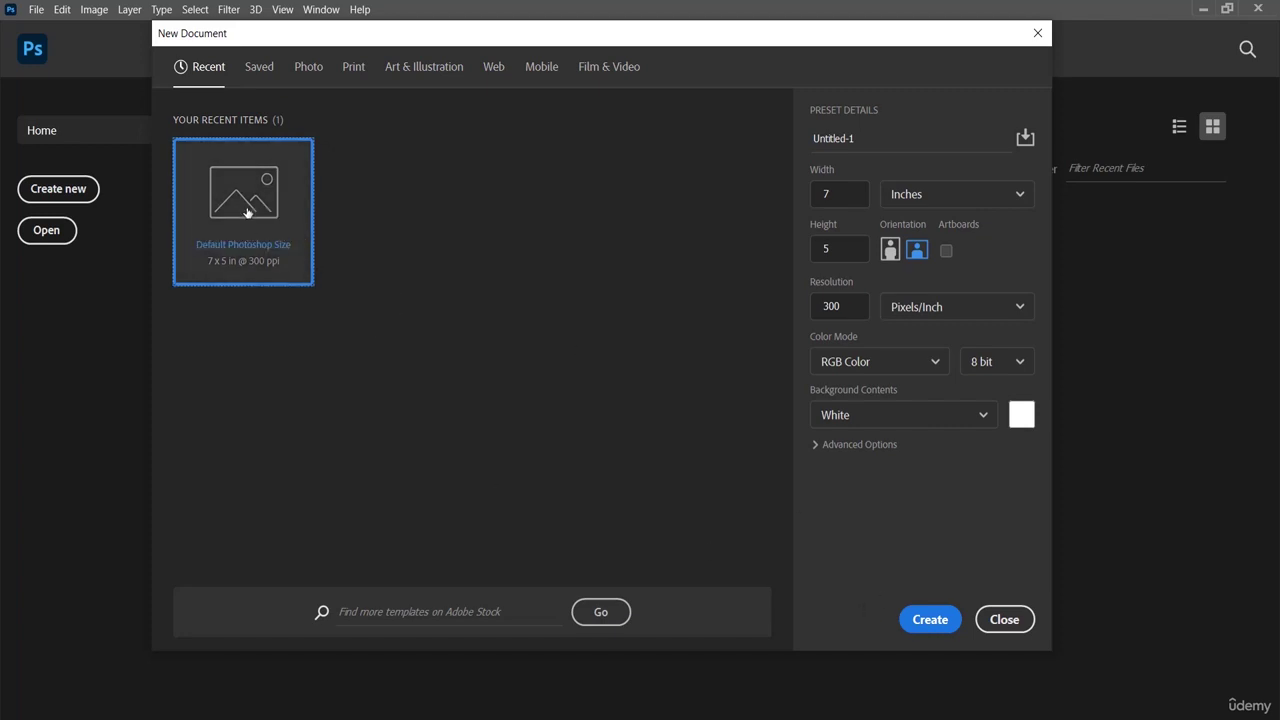
pyautogui.click(935, 624)
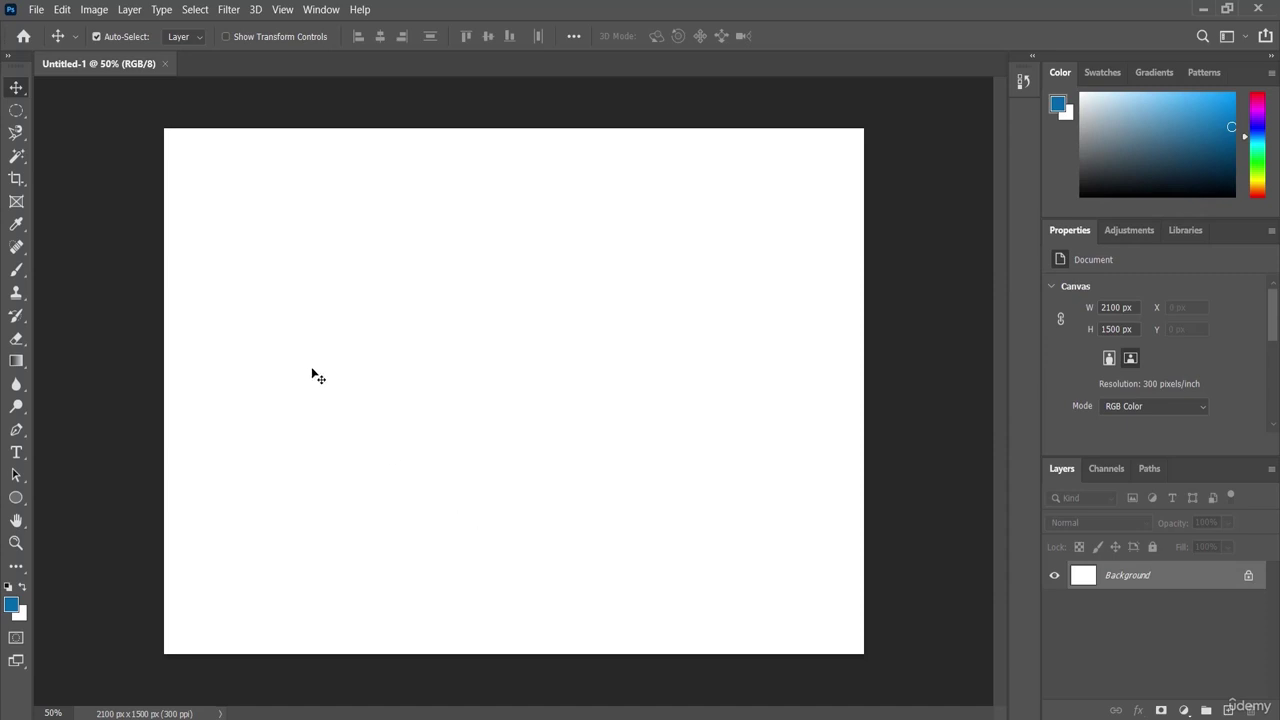
# Step: Place the island photo aadil-ar-dr0mdpA4aag-unsplash as an embedded image in the blank document
pyautogui.click(35, 10)
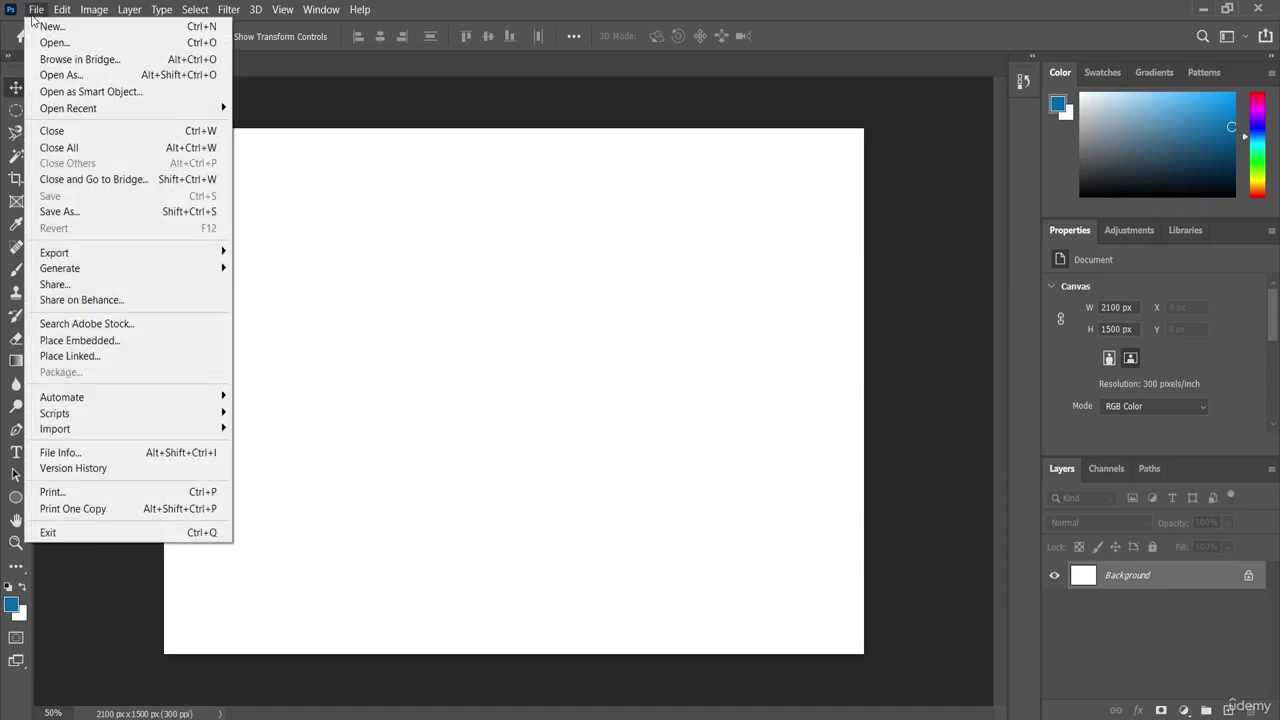
pyautogui.click(136, 341)
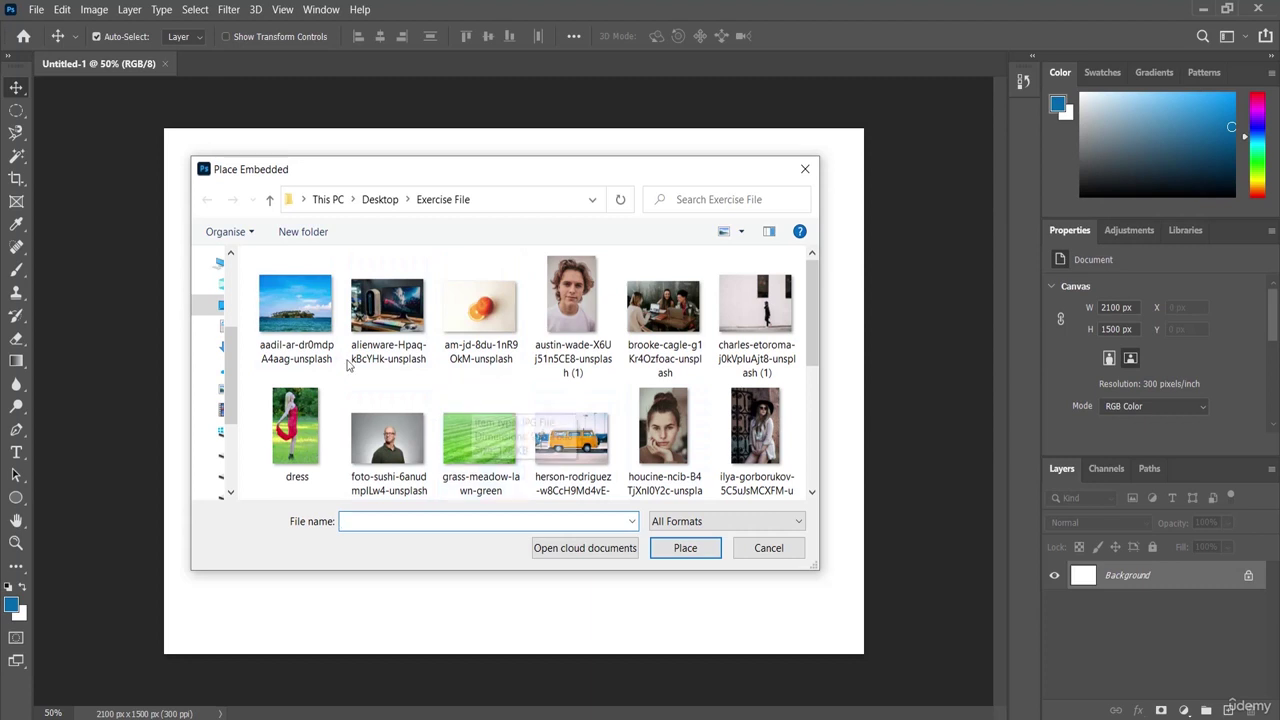
pyautogui.click(310, 330)
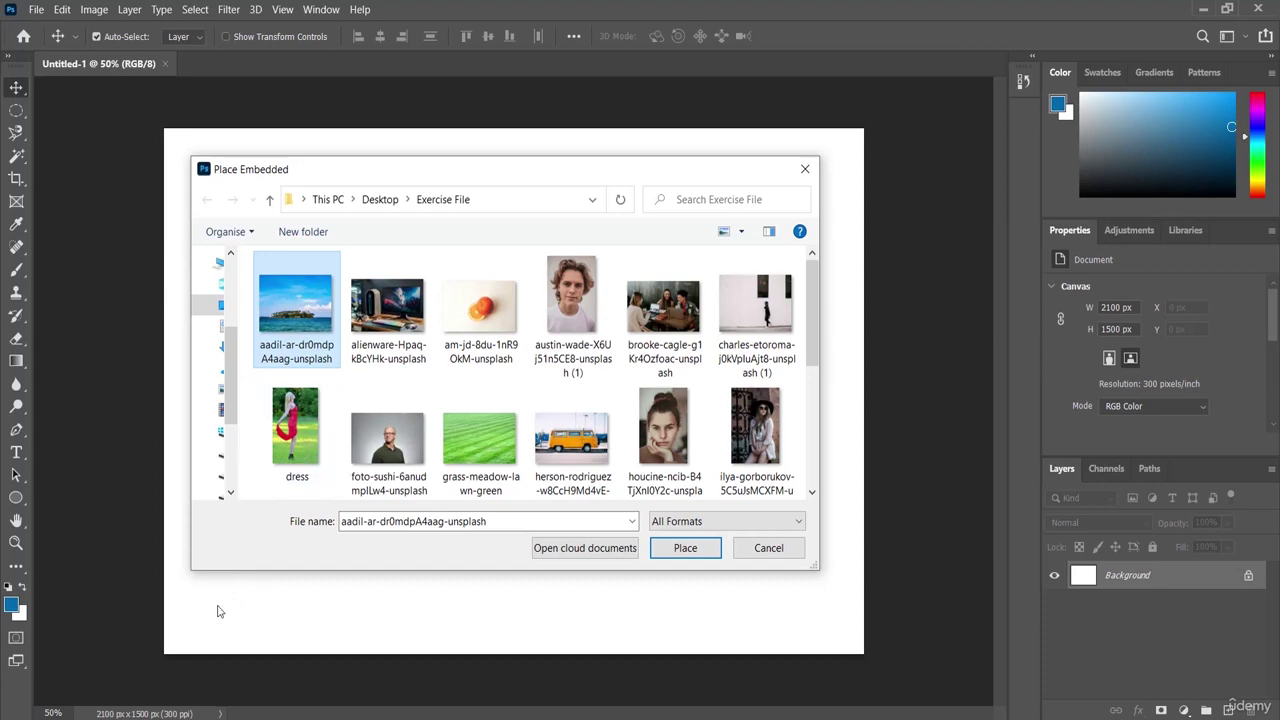
pyautogui.click(685, 548)
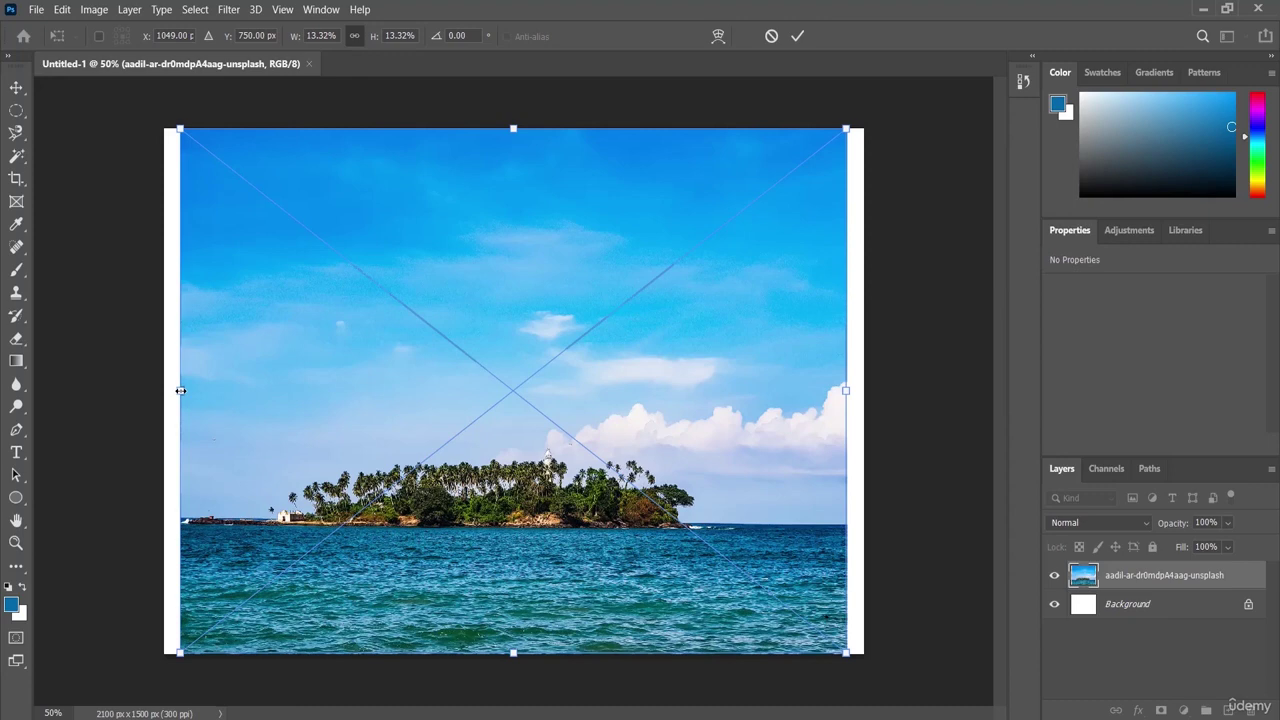
# Step: Scale the placed island photo to about 13.99% so it spans the full canvas width, and commit the transform
pyautogui.moveTo(178, 391); pyautogui.dragTo(165, 392)
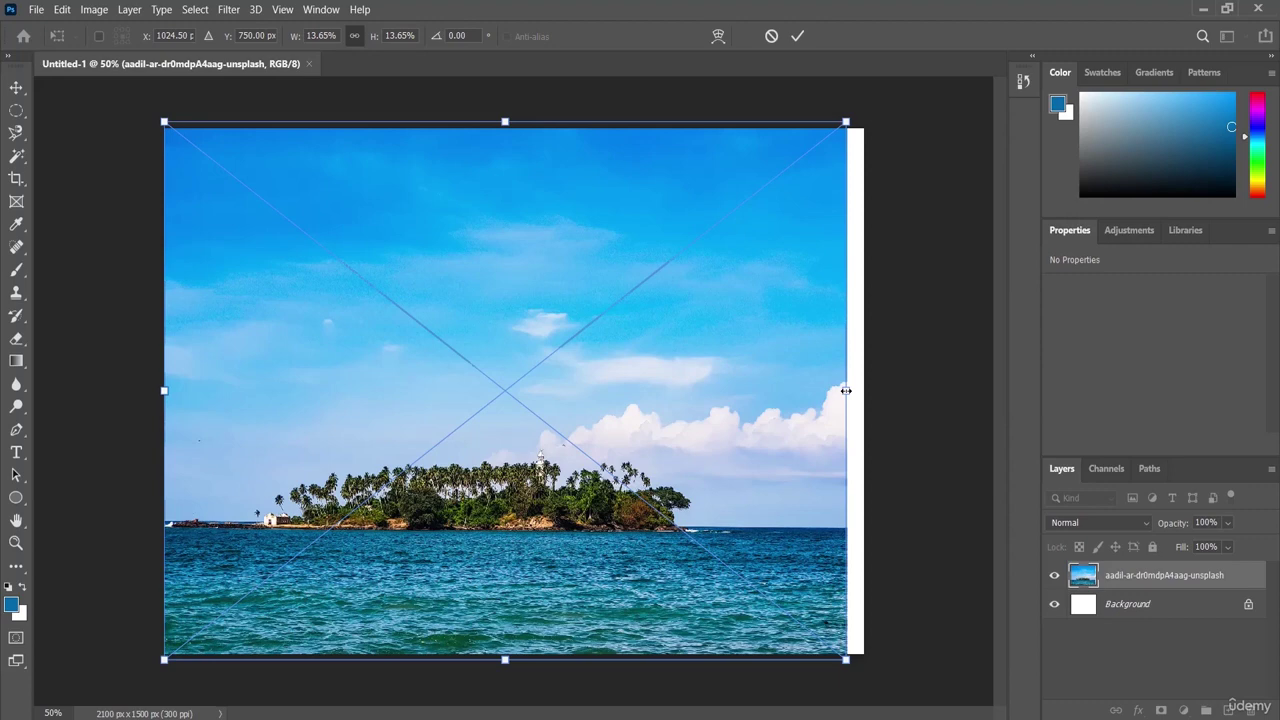
pyautogui.moveTo(846, 390); pyautogui.dragTo(863, 391)
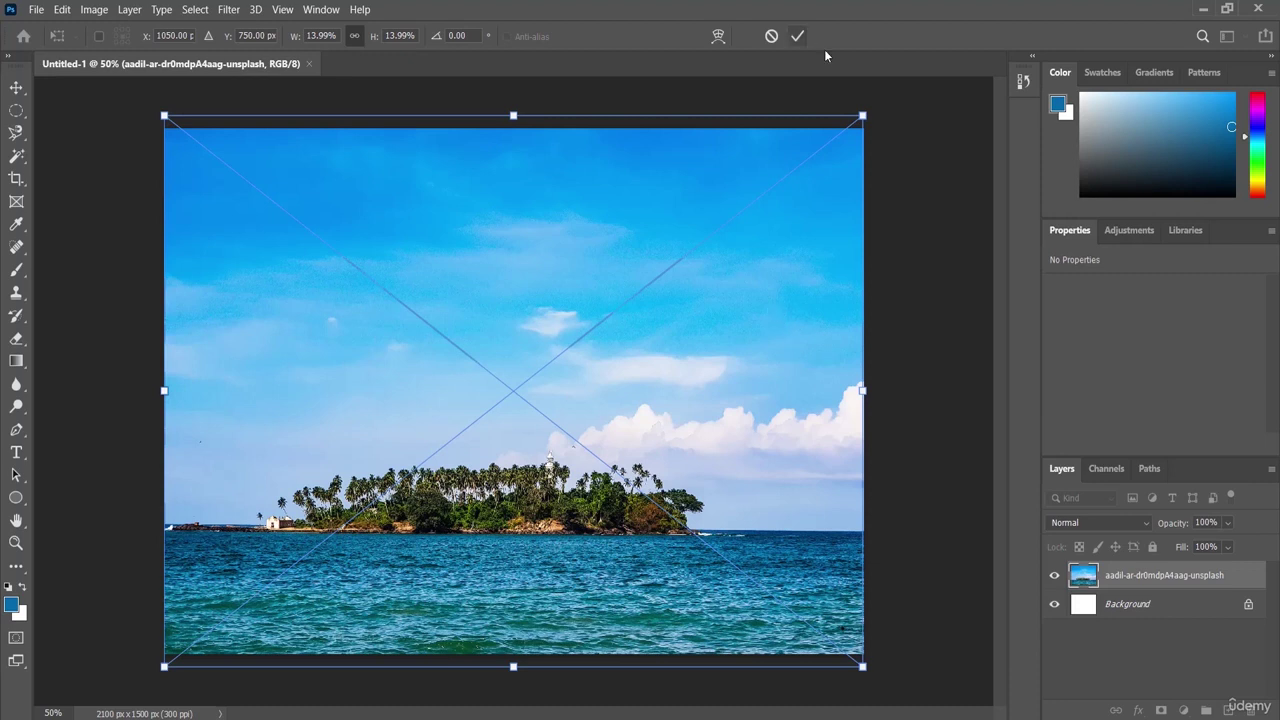
pyautogui.click(797, 37)
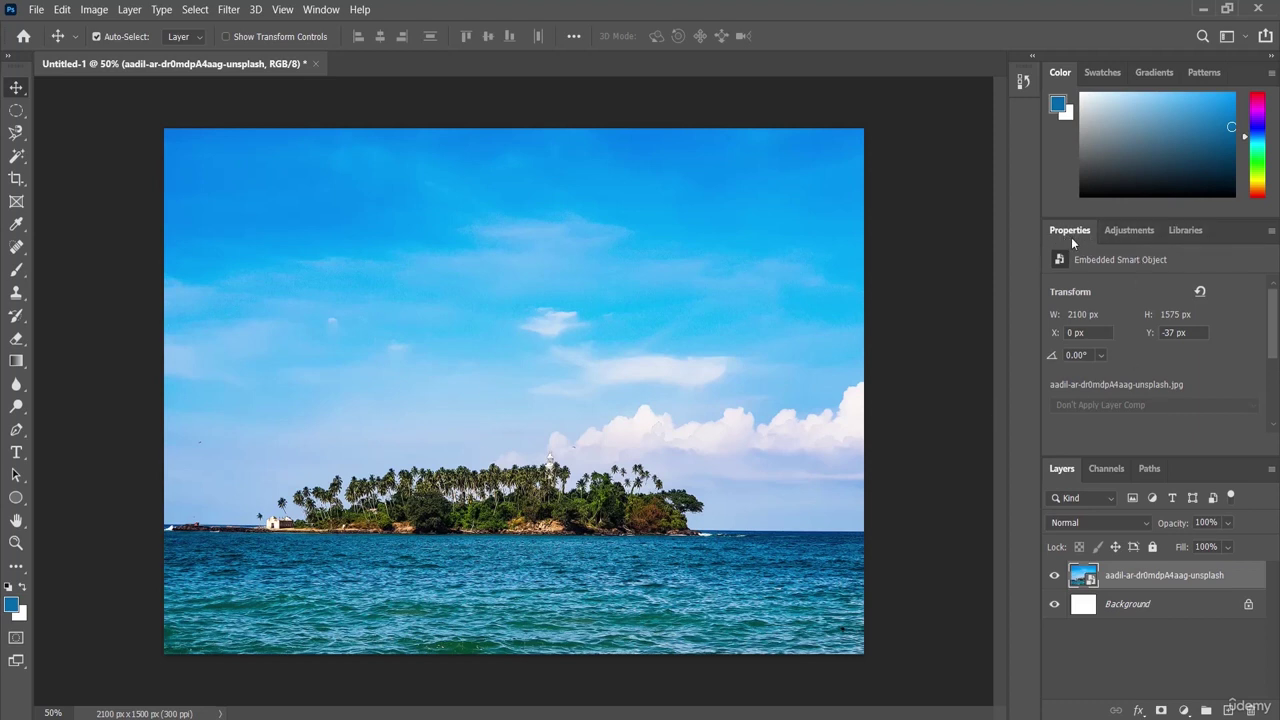
# Step: Add a Levels adjustment layer above the island photo, try strongly brighter and darker RGB midtones, and settle the midtones close to neutral
pyautogui.click(1130, 232)
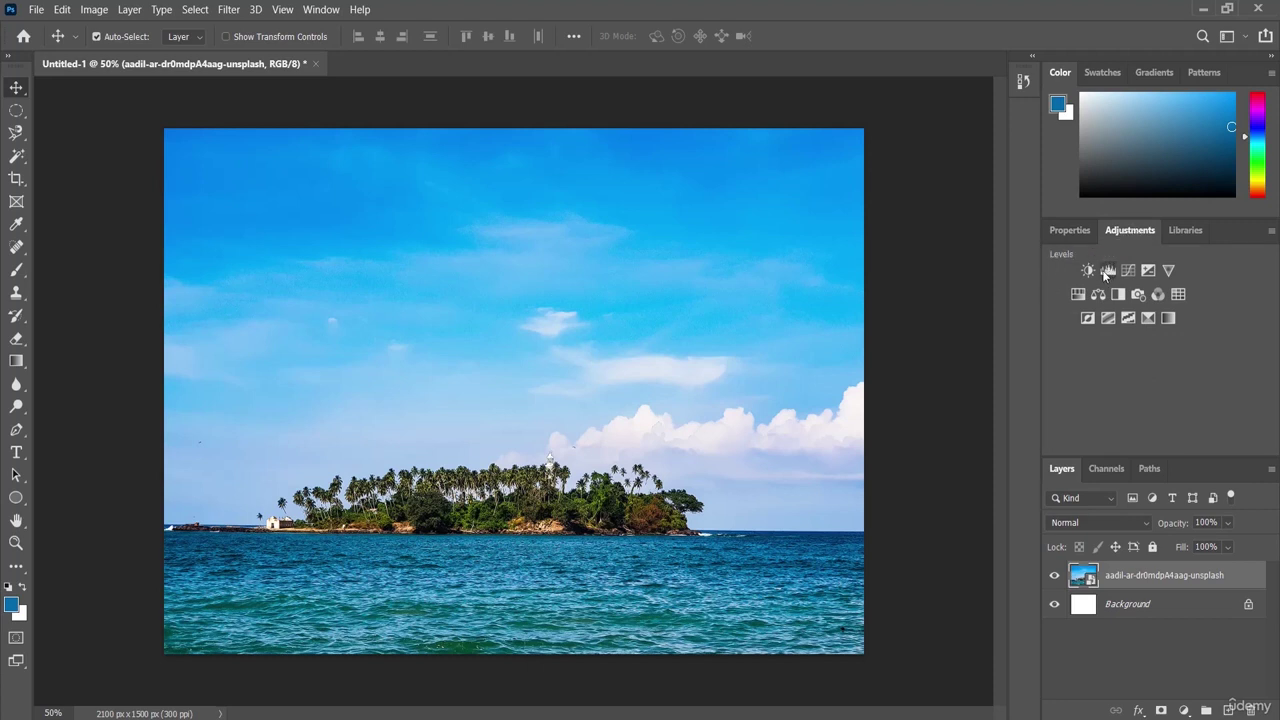
pyautogui.click(1109, 269)
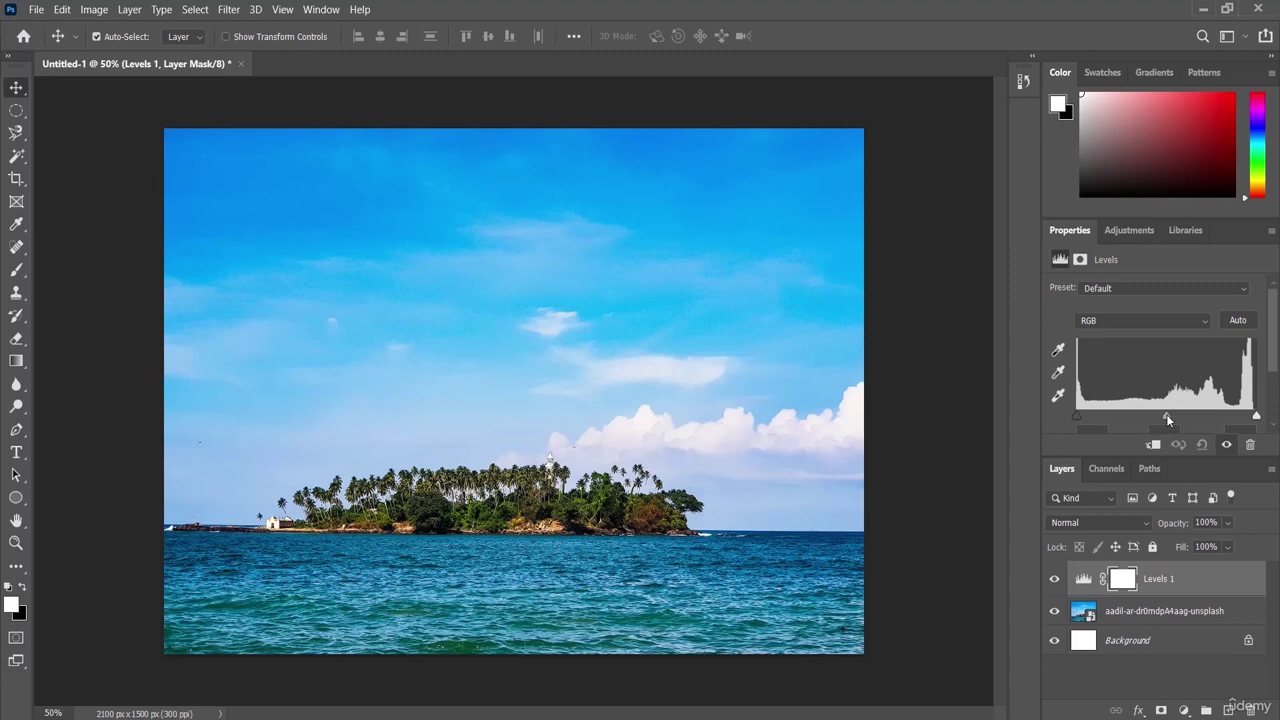
pyautogui.moveTo(1166, 414); pyautogui.dragTo(1086, 420)
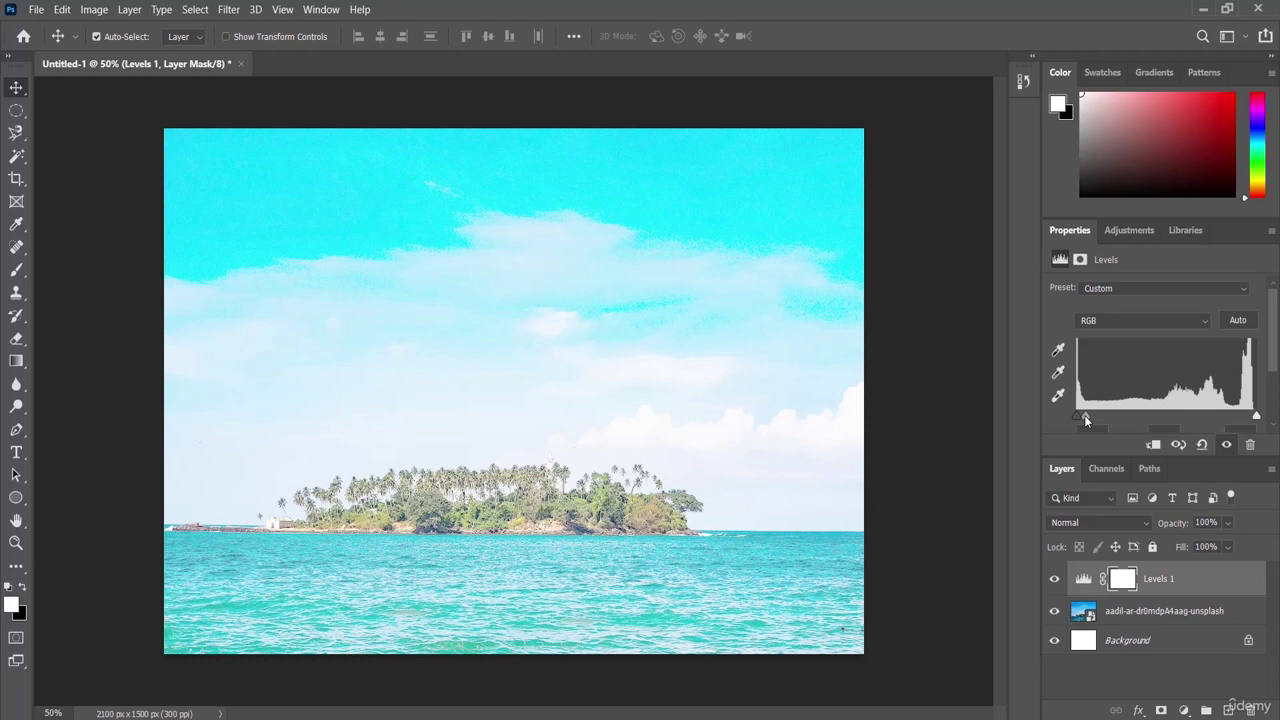
pyautogui.moveTo(1084, 415); pyautogui.dragTo(1235, 420)
pyautogui.moveTo(1236, 418); pyautogui.dragTo(1243, 418)
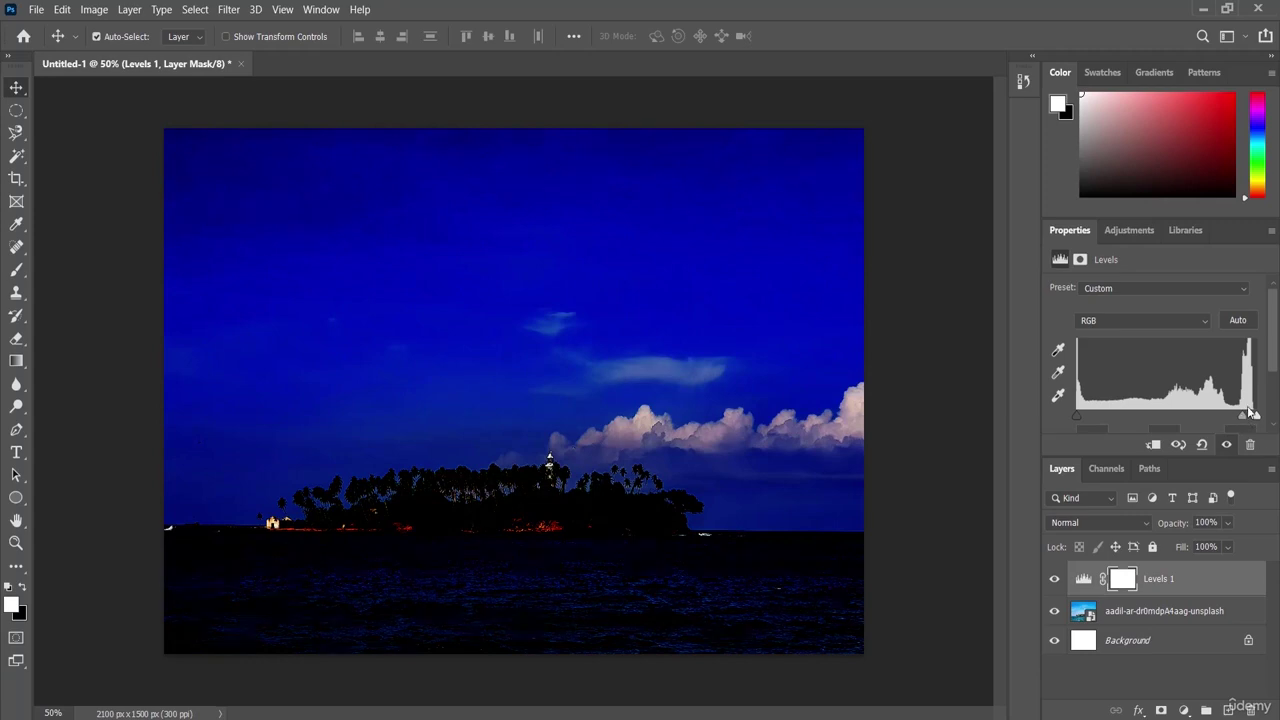
pyautogui.moveTo(1243, 418); pyautogui.dragTo(1174, 424)
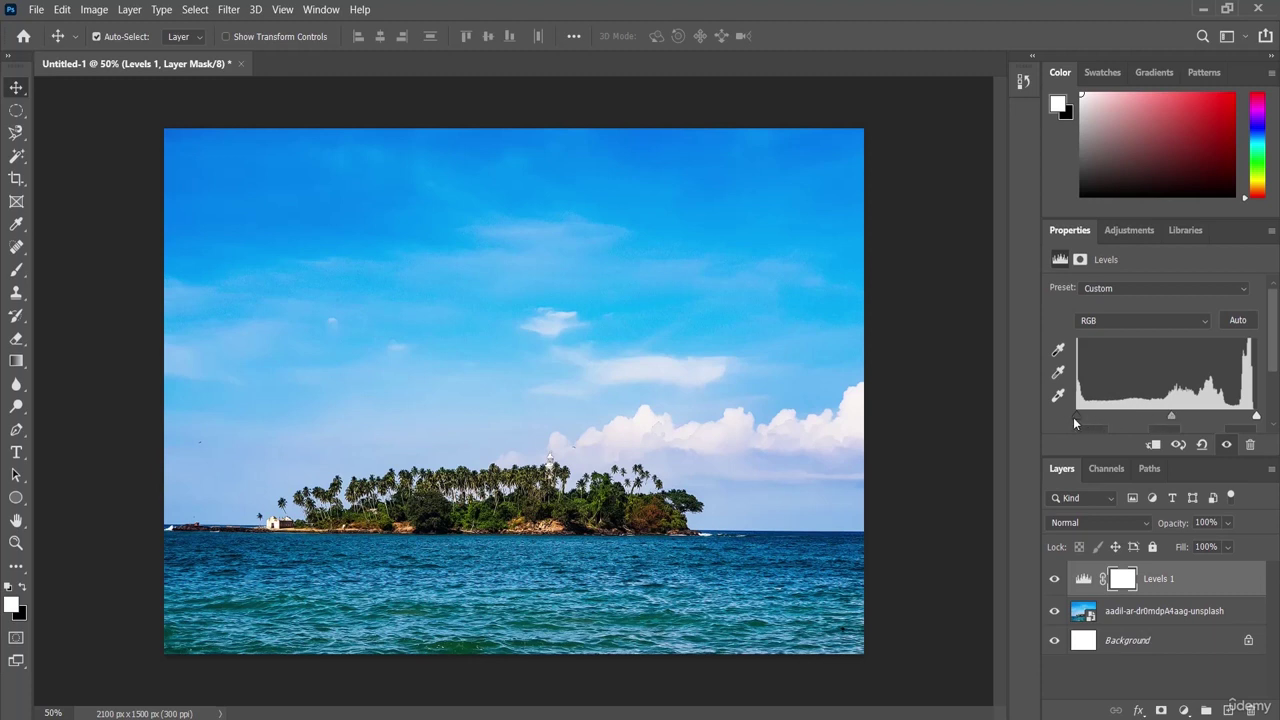
# Step: Try raising the RGB black input level to deepen the shadows, and return it to its minimum with the white input at maximum
pyautogui.moveTo(1074, 414); pyautogui.dragTo(1120, 414)
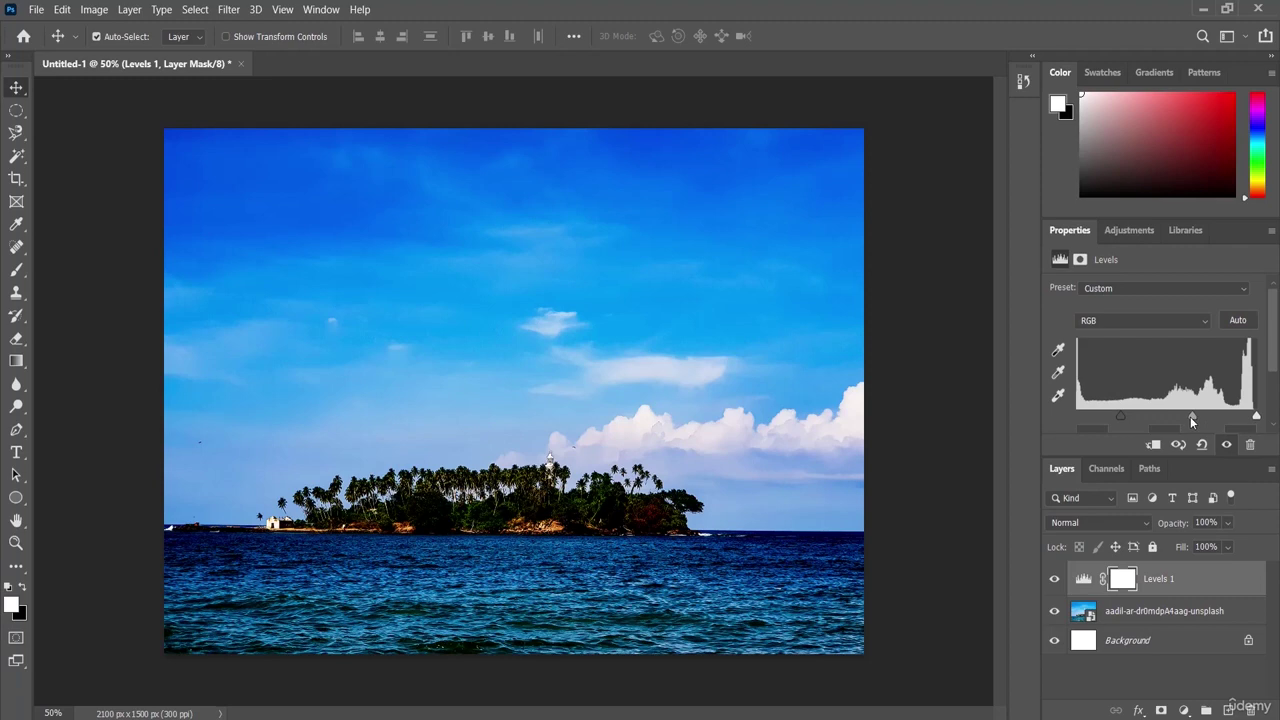
pyautogui.moveTo(1122, 413); pyautogui.dragTo(1069, 416)
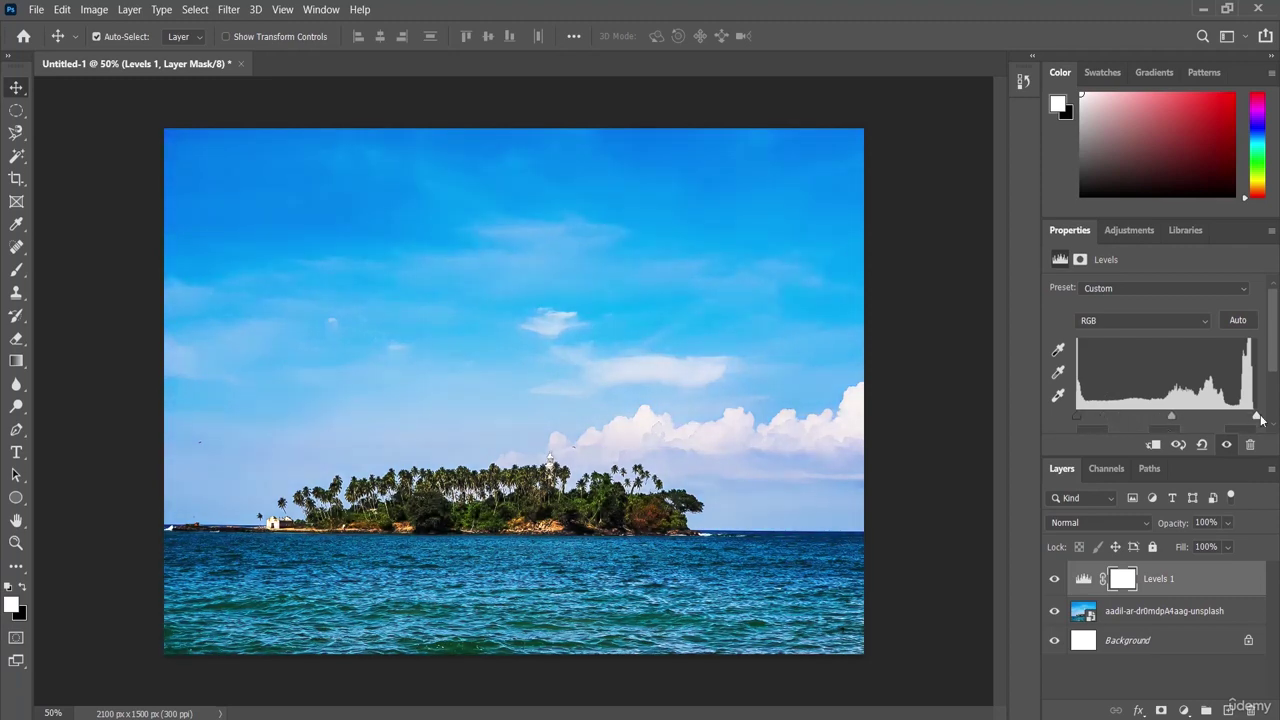
pyautogui.moveTo(1257, 418)
pyautogui.mouseDown()
pyautogui.moveTo(1222, 418)
pyautogui.moveTo(1259, 427)
pyautogui.mouseUp()
# Step: Try strengthening the reds through the midtones of the Red channel in Levels, and return the midtones to neutral
pyautogui.click(1123, 324)
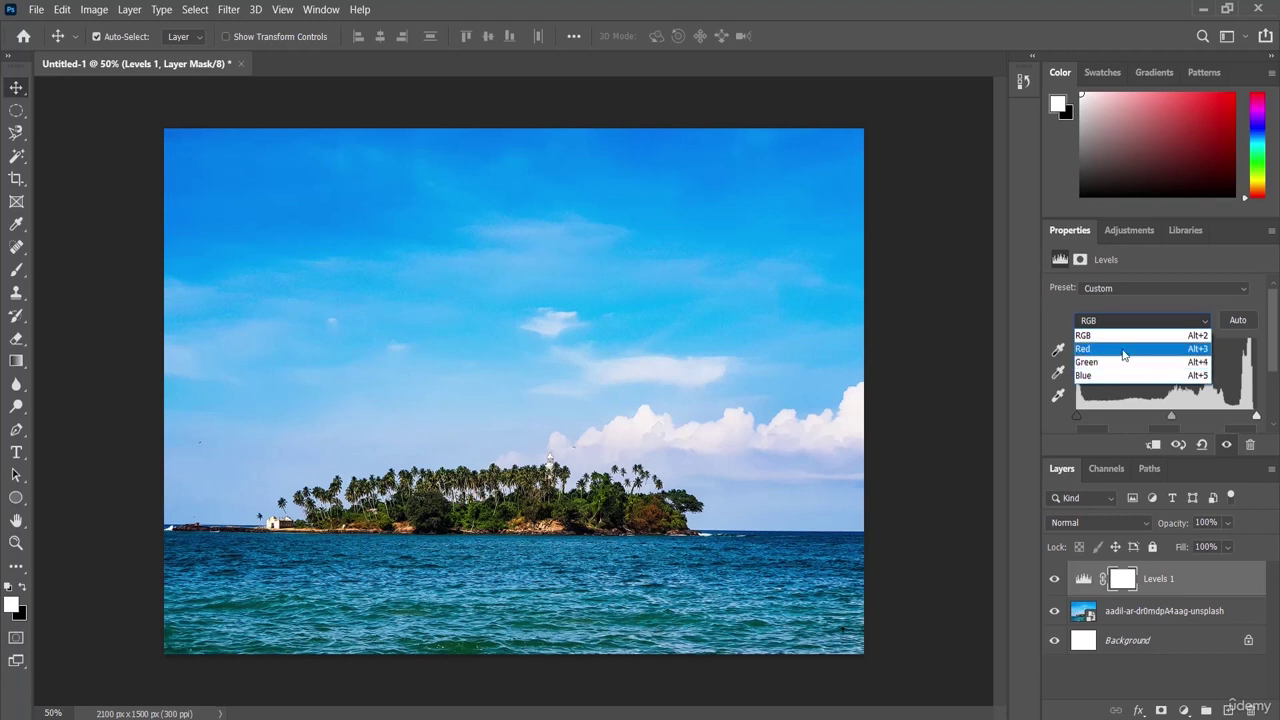
pyautogui.click(1099, 349)
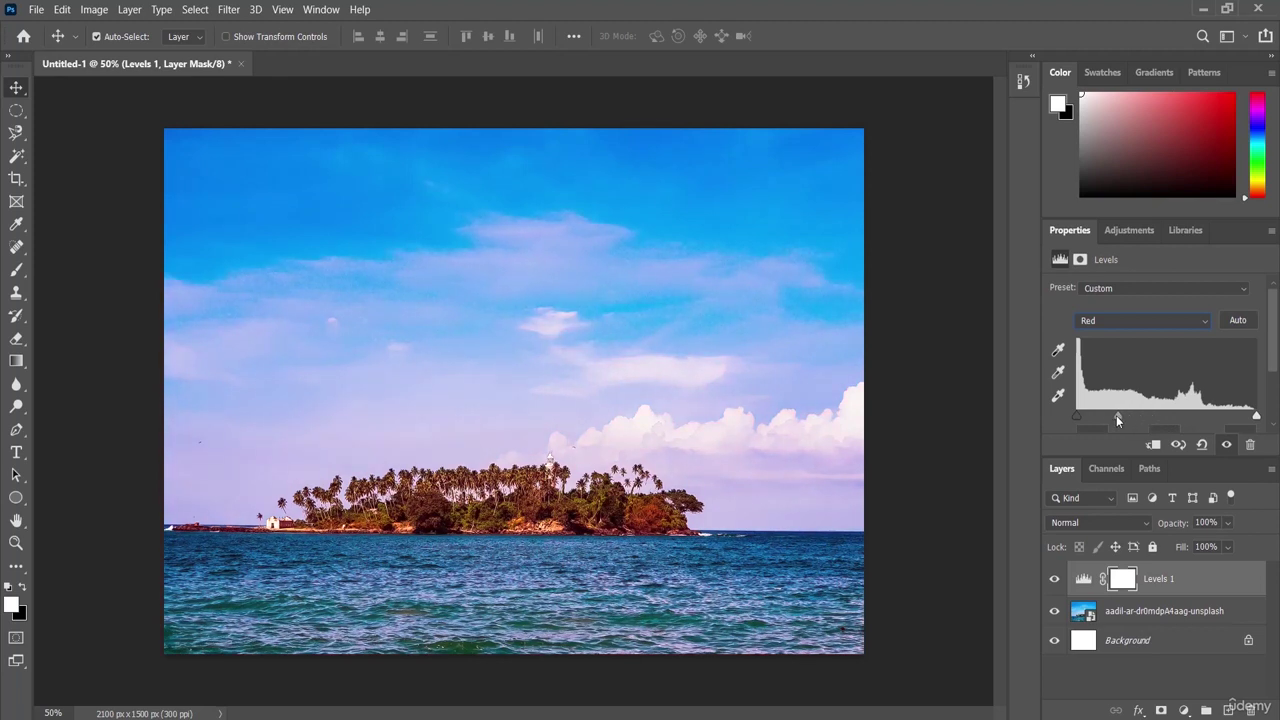
pyautogui.moveTo(1117, 420); pyautogui.dragTo(1091, 421)
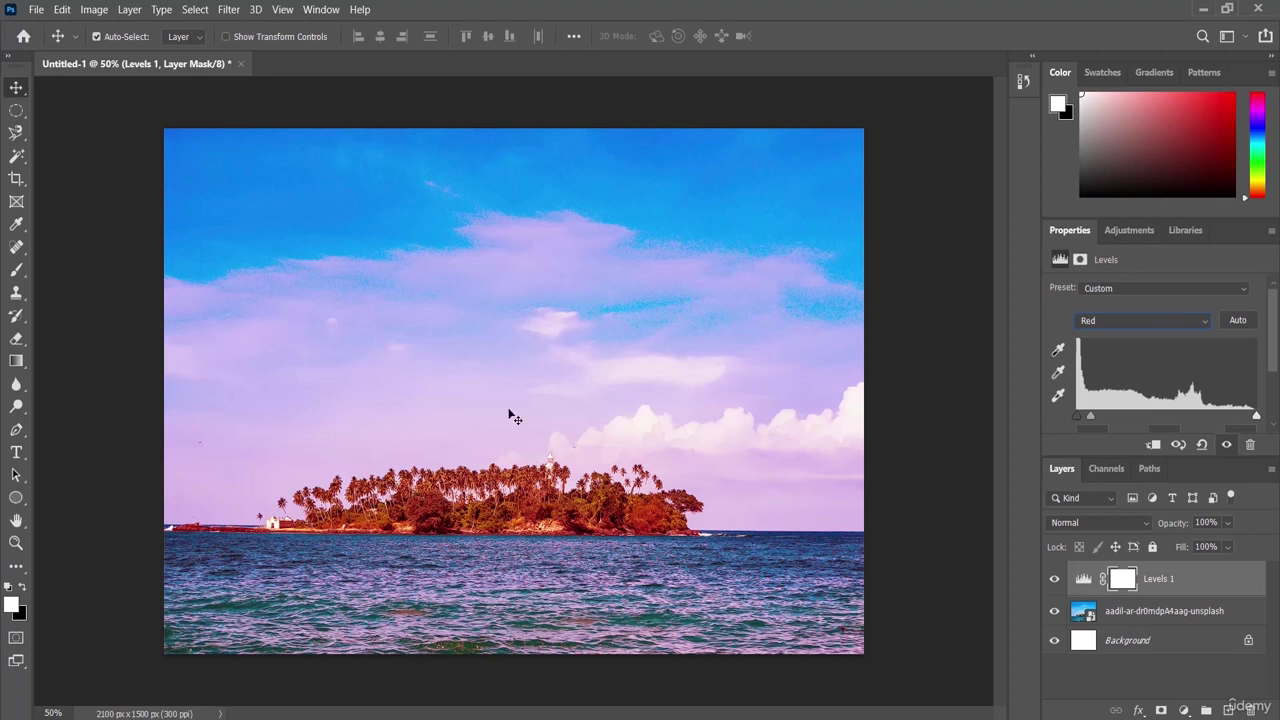
pyautogui.moveTo(1091, 419); pyautogui.dragTo(1129, 421)
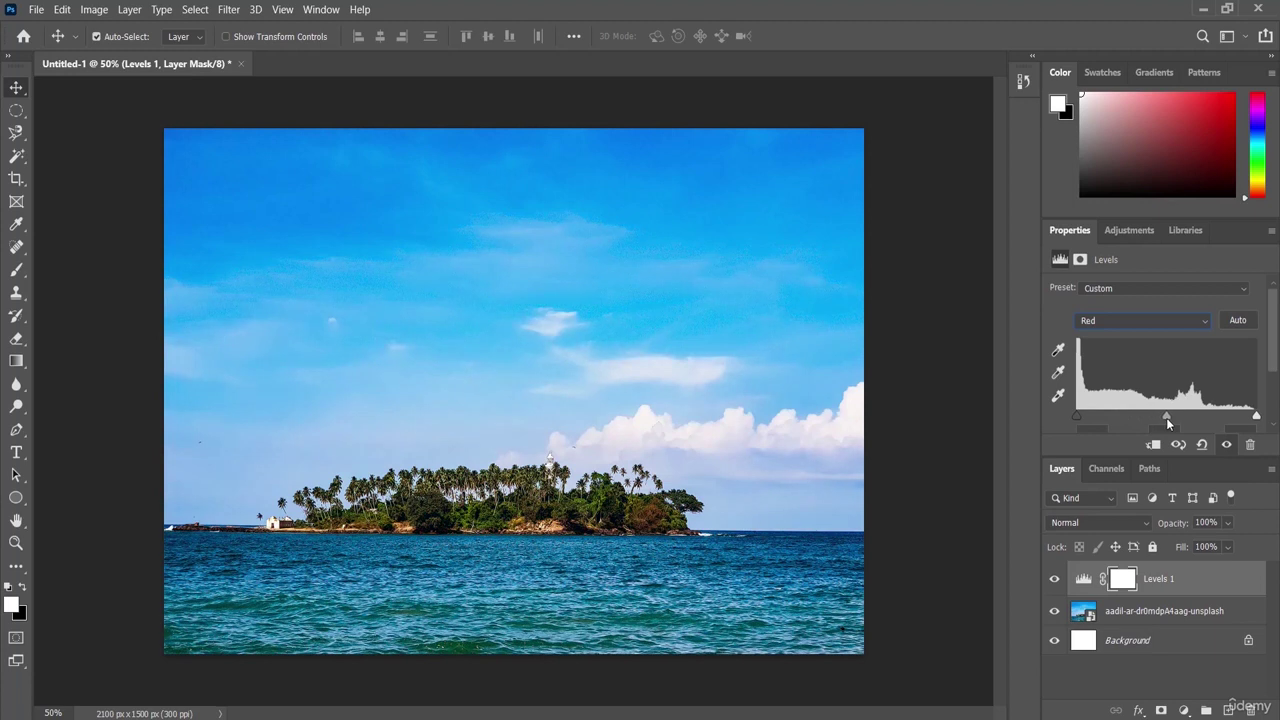
# Step: Try darker and brighter midtones on the Green channel in Levels, and bring the midtones back to neutral
pyautogui.click(1203, 322)
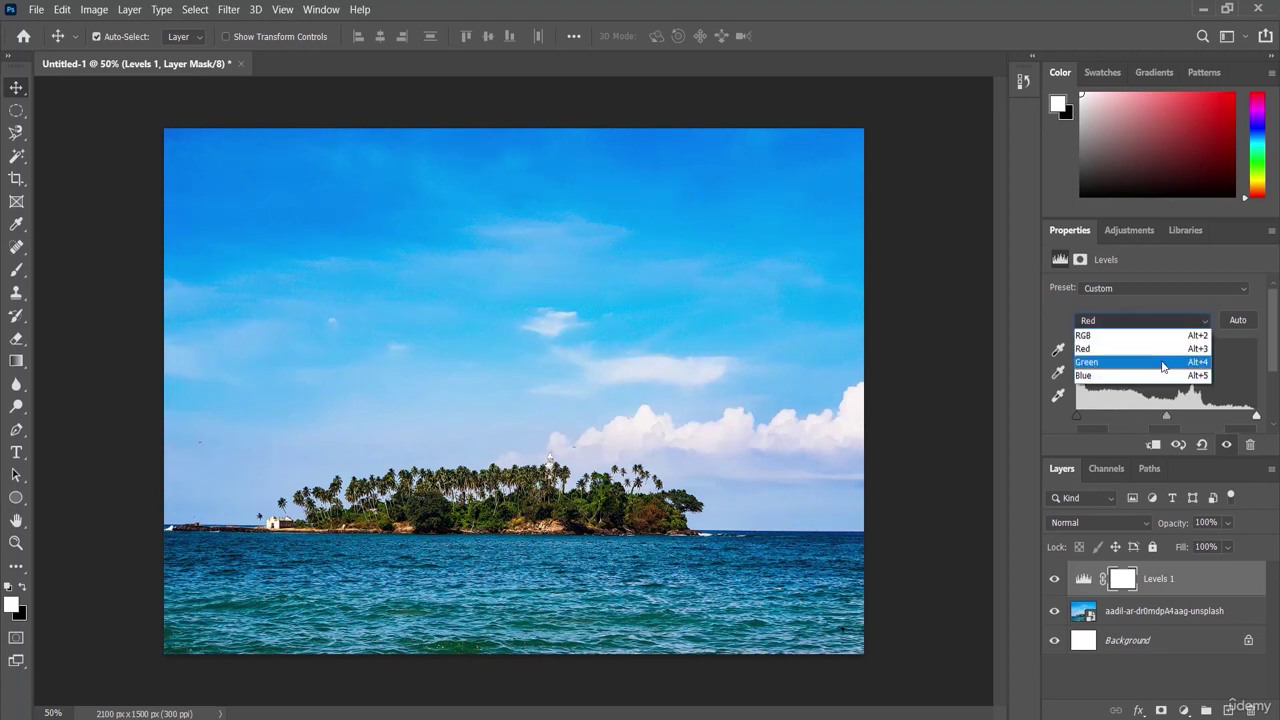
pyautogui.click(1115, 364)
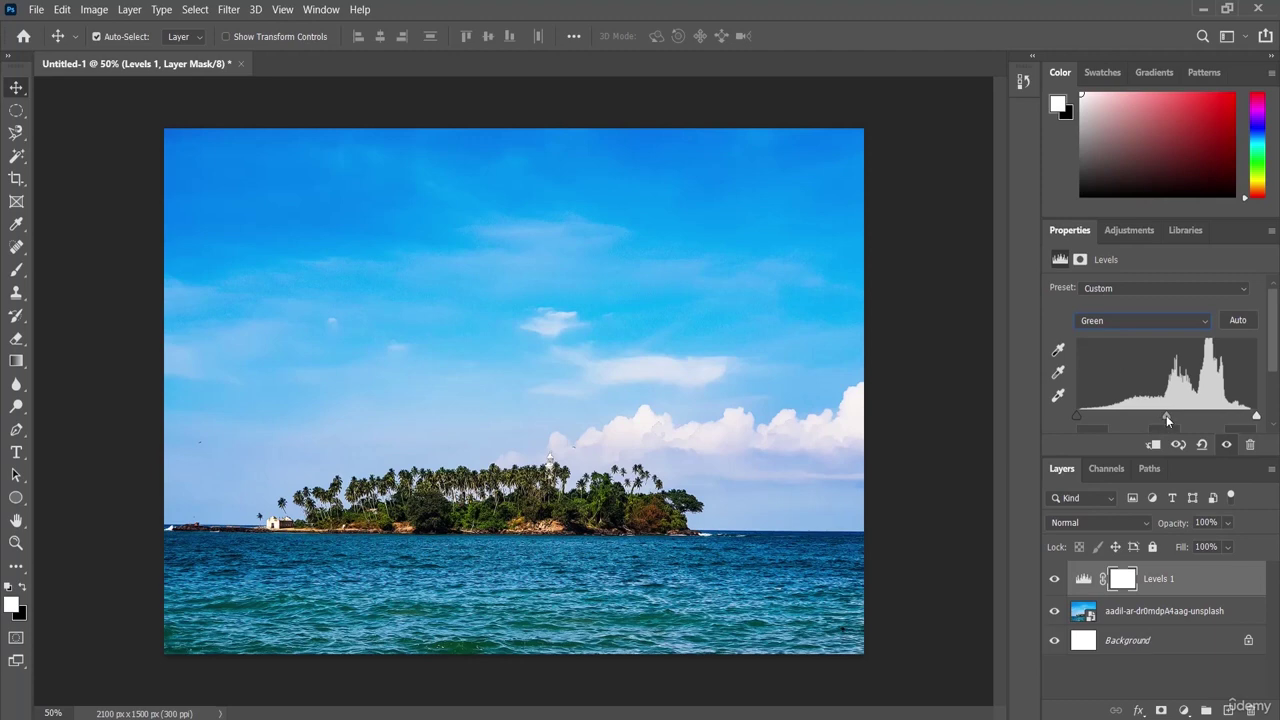
pyautogui.moveTo(1164, 415); pyautogui.dragTo(1201, 417)
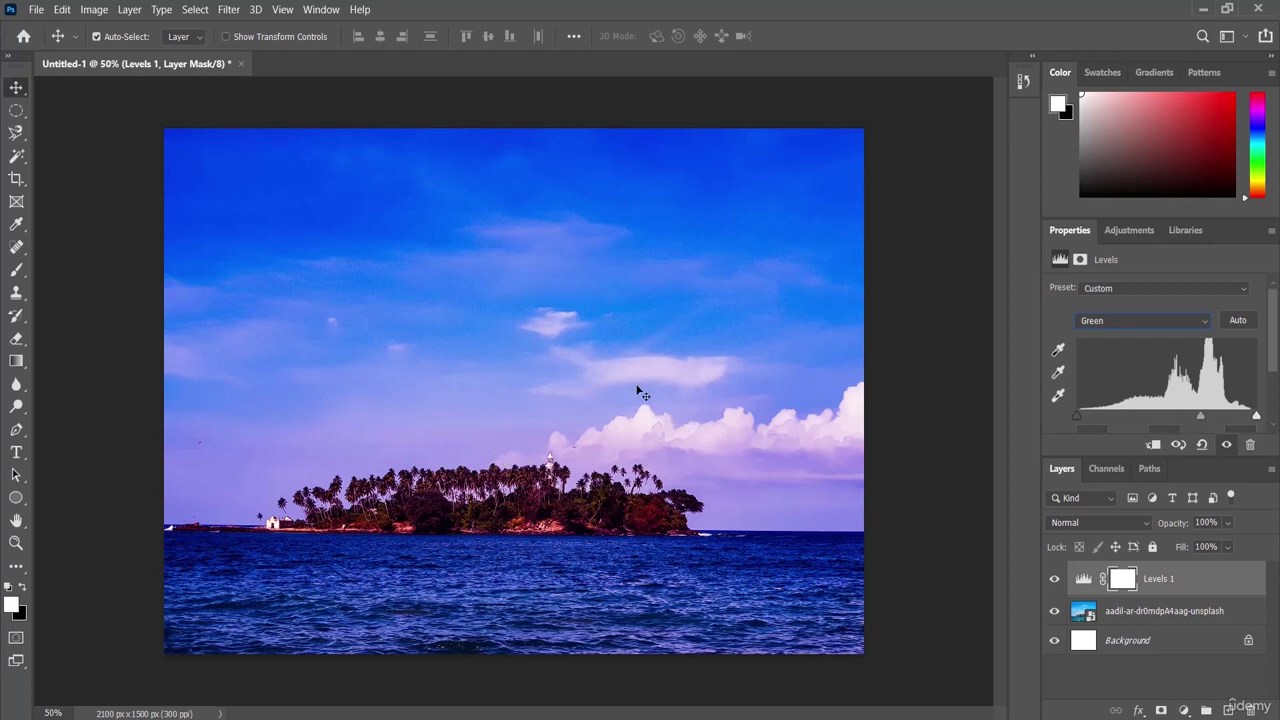
pyautogui.moveTo(1200, 415); pyautogui.dragTo(1110, 417)
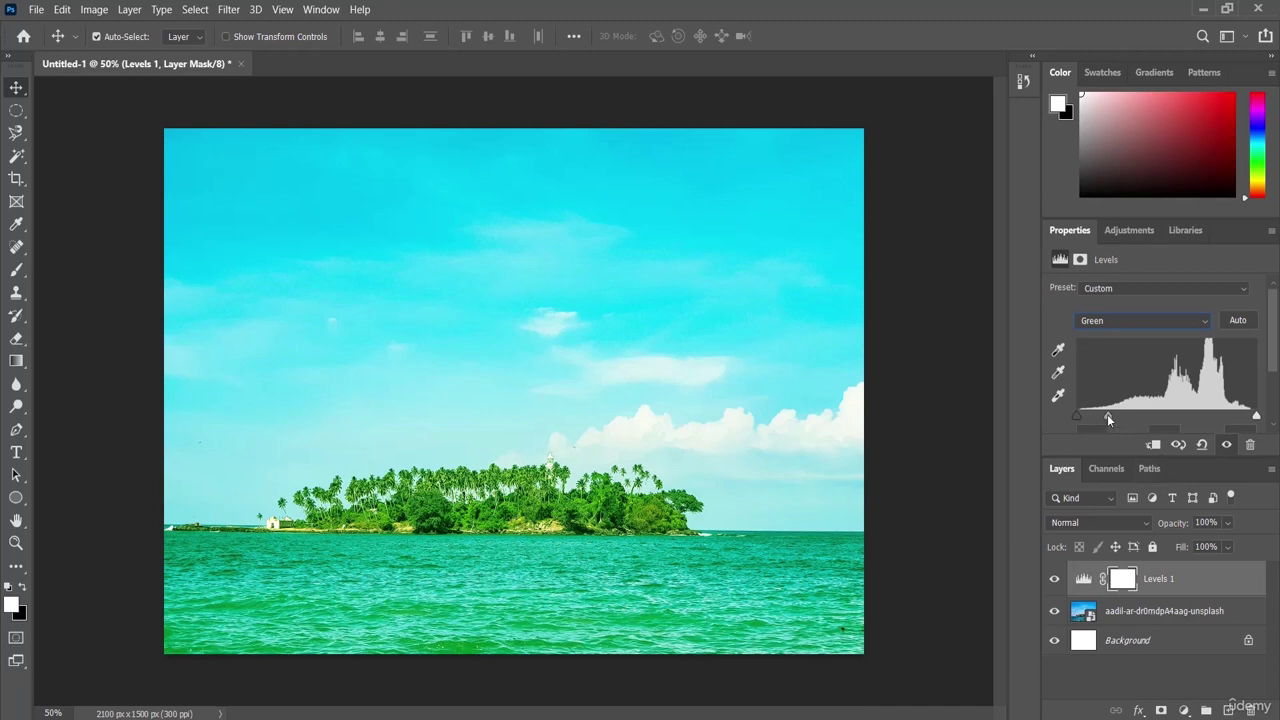
pyautogui.moveTo(1107, 415); pyautogui.dragTo(1167, 420)
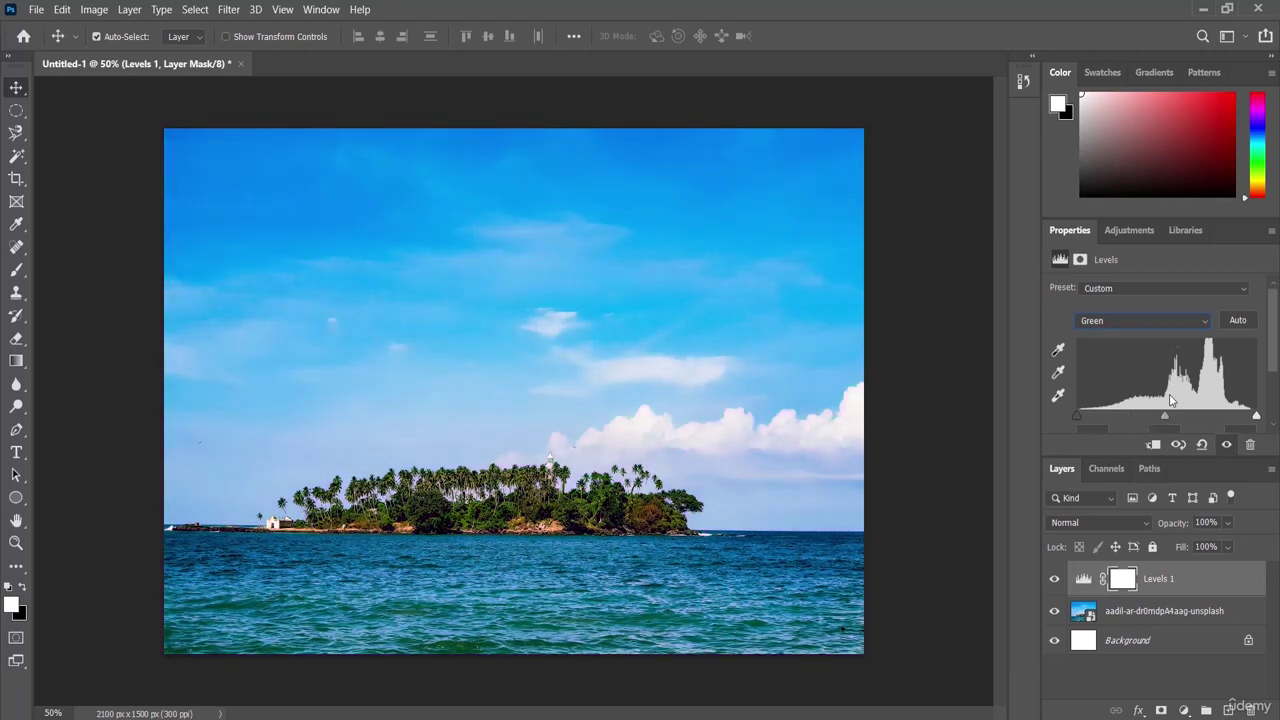
# Step: Vary the Blue channel's midtones in Levels between stronger and weaker blues, leaving them slightly darker than neutral
pyautogui.click(1145, 320)
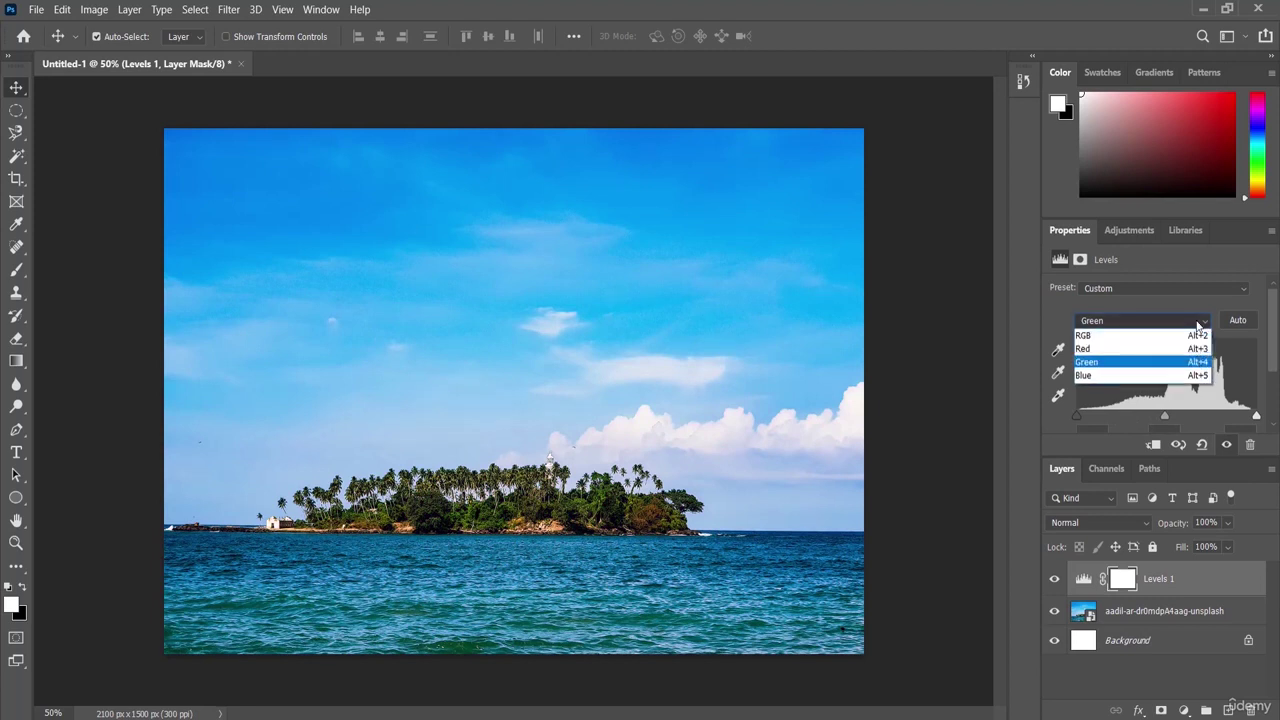
pyautogui.click(1140, 376)
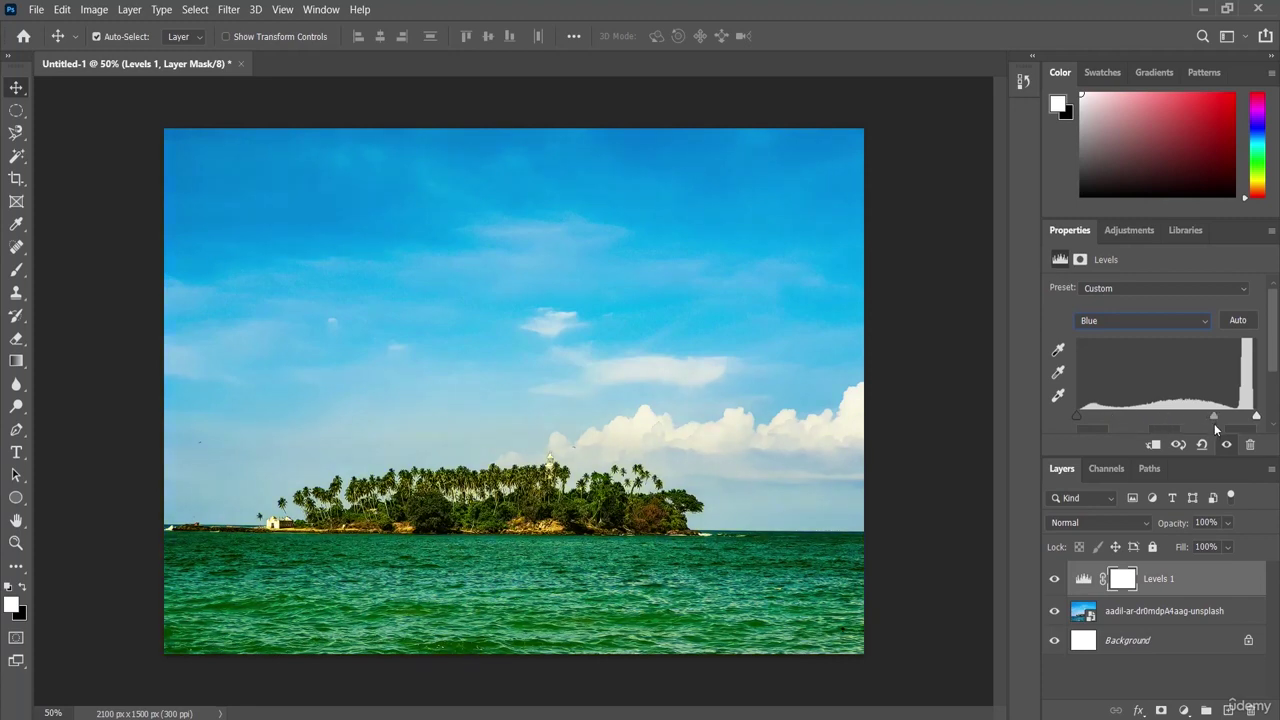
pyautogui.moveTo(1213, 424); pyautogui.dragTo(1182, 426)
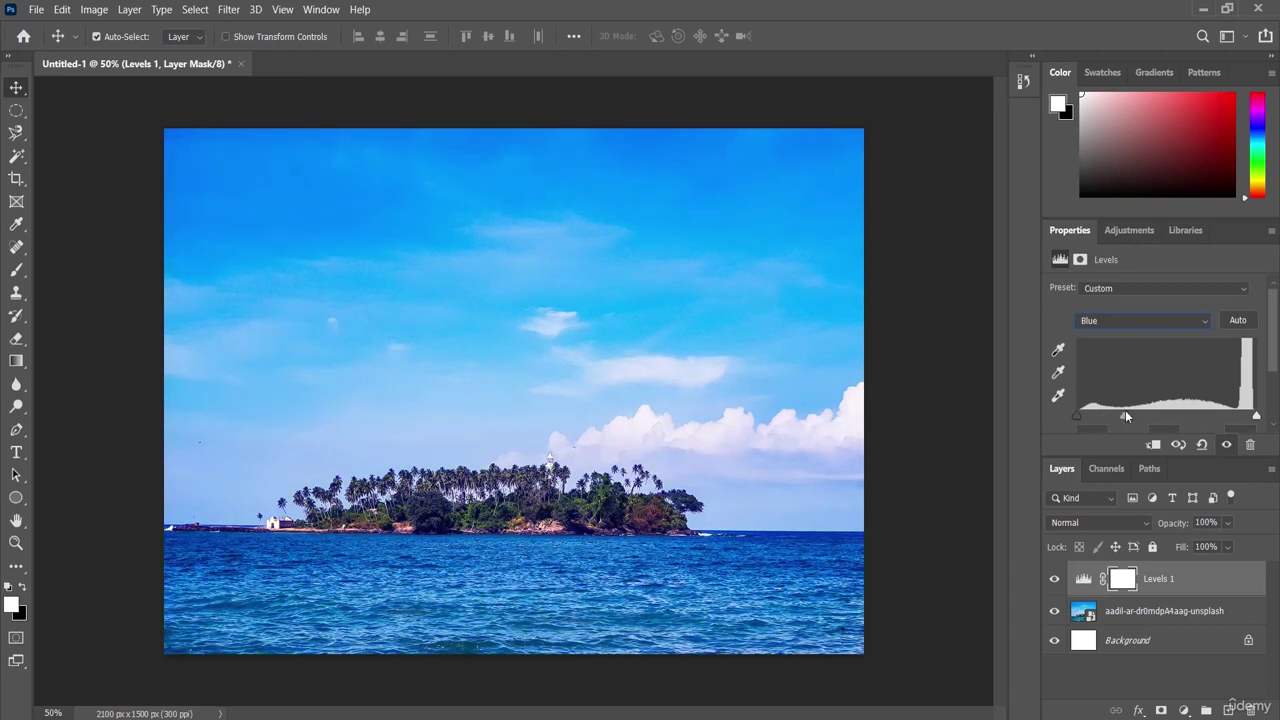
pyautogui.moveTo(1125, 412); pyautogui.dragTo(1230, 416)
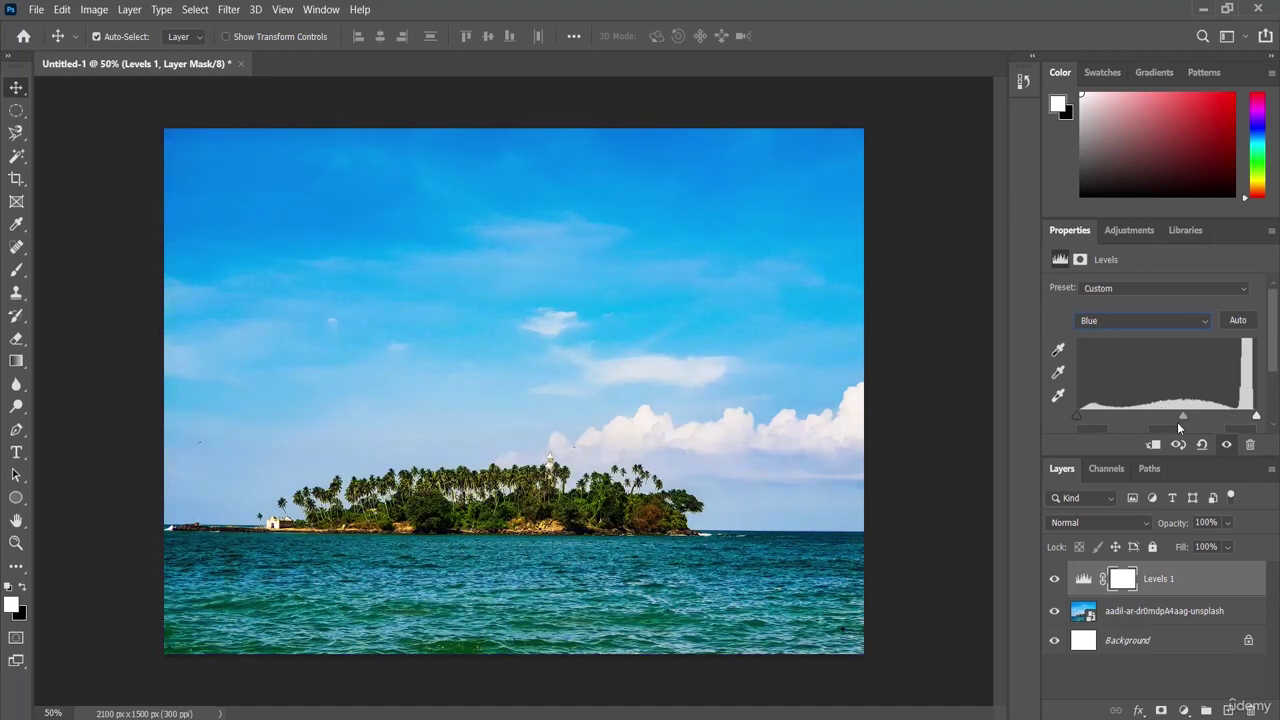